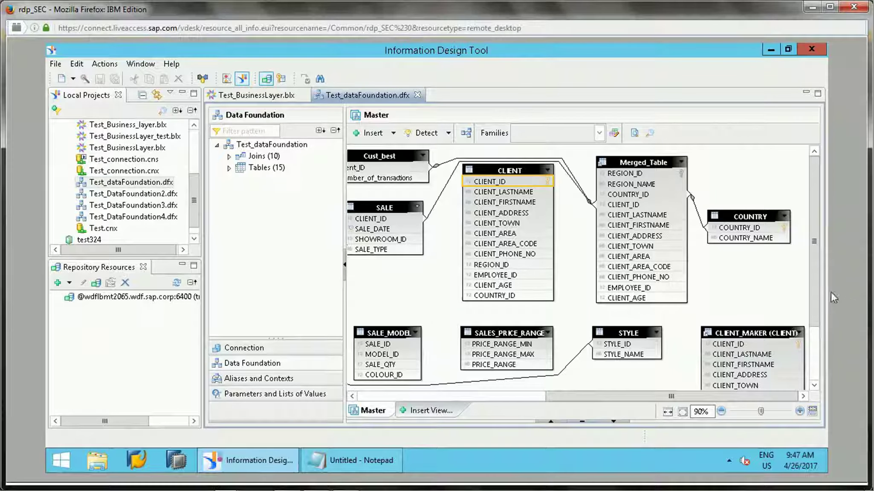
Drag the panel divider left so the Master diagram of Test_dataFoundation shows more tables
{"action": "left_click_drag", "start_coordinate": [816, 283], "coordinate": [816, 196]}
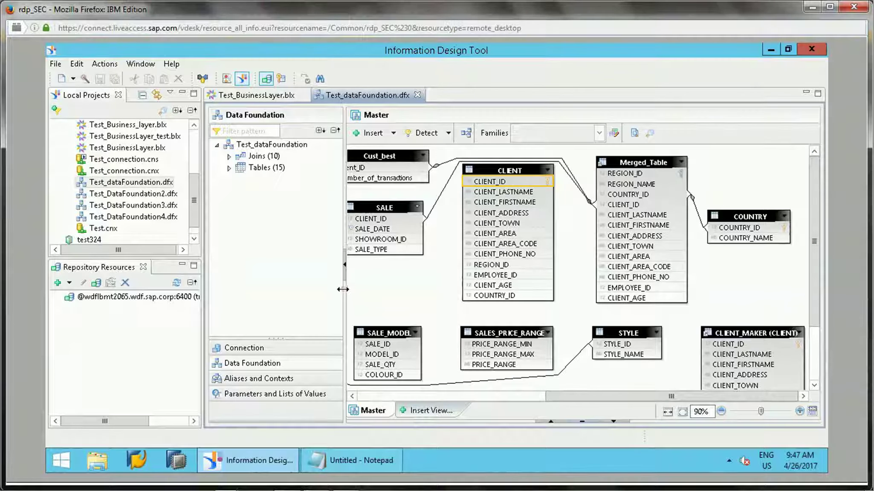
{"action": "left_click_drag", "start_coordinate": [343, 287], "coordinate": [322, 288]}
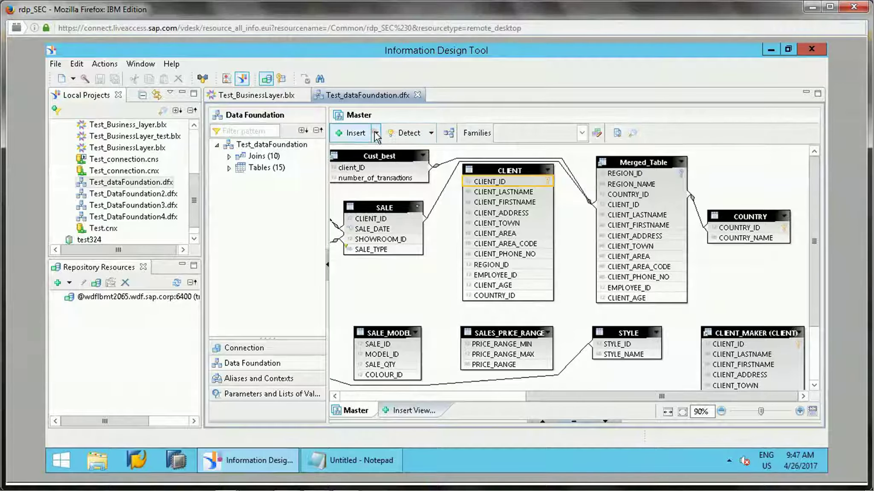
Insert a data foundation view called Staff_information, described as 'Some description'
{"action": "left_click", "coordinate": [357, 133]}
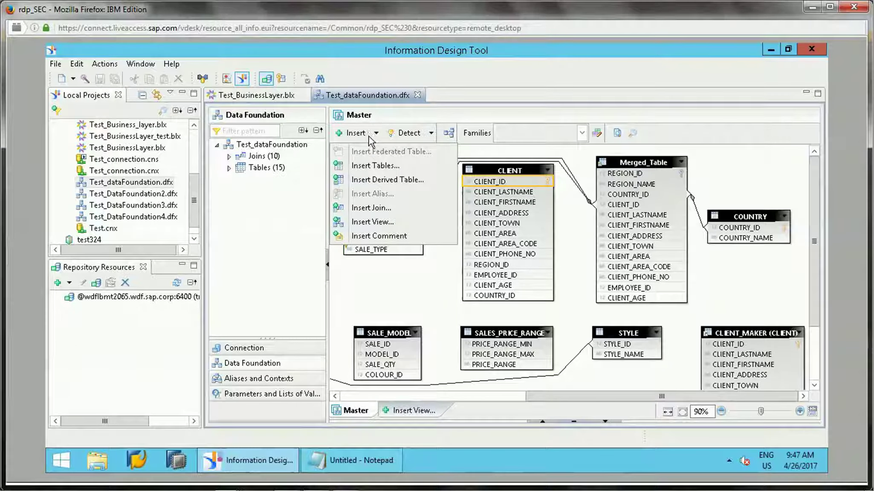
{"action": "left_click", "coordinate": [399, 410]}
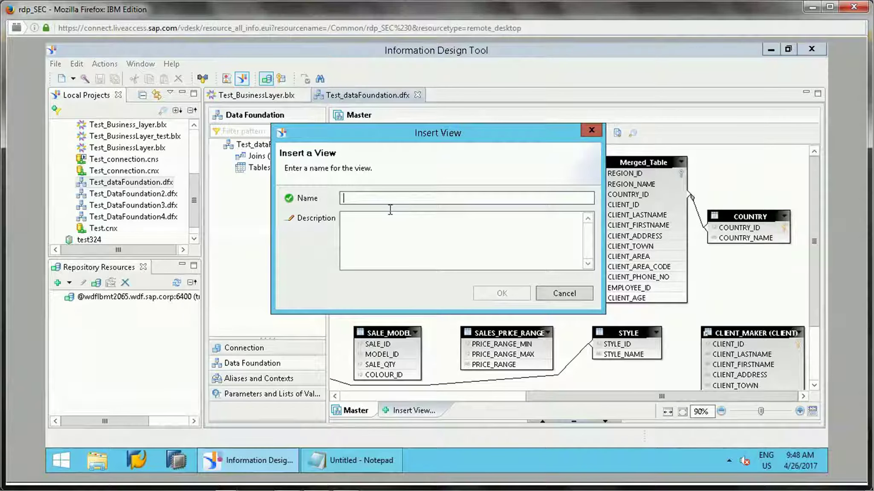
{"action": "type", "text": "S"}
{"action": "key", "text": "BackSpace"}
{"action": "key", "text": "BackSpace"}
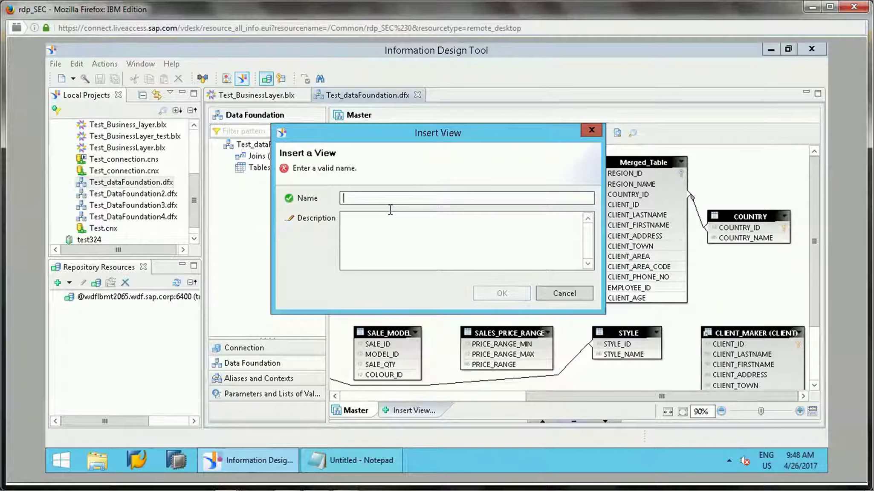
{"action": "type", "text": "Staff_"}
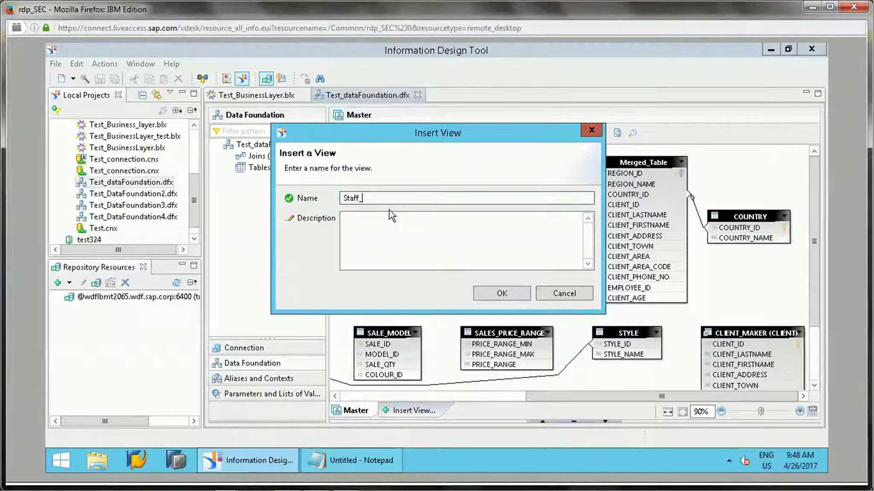
{"action": "type", "text": "information"}
{"action": "left_click", "coordinate": [414, 223]}
{"action": "type", "text": "Some description"}
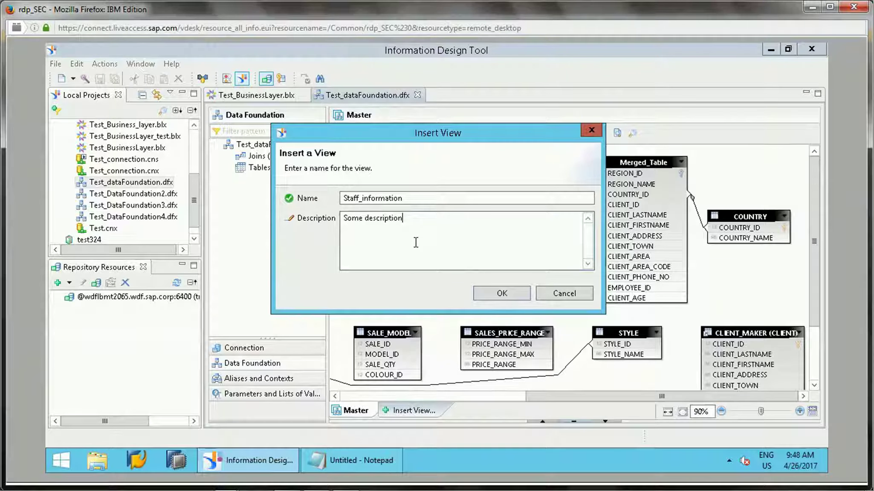
{"action": "left_click", "coordinate": [502, 293]}
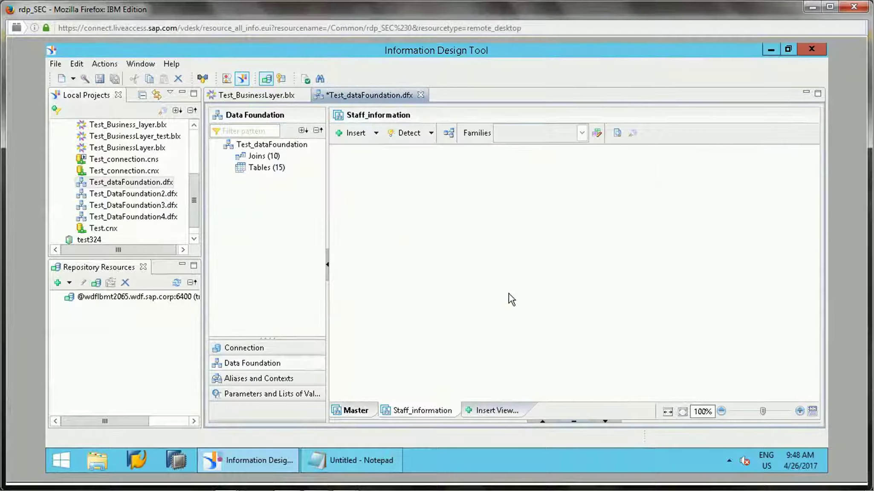
Insert the ABSENCE, ANNUAL_FIGURES and EMPLOYEE tables from Test_connection into Staff_information
{"action": "left_click", "coordinate": [367, 412]}
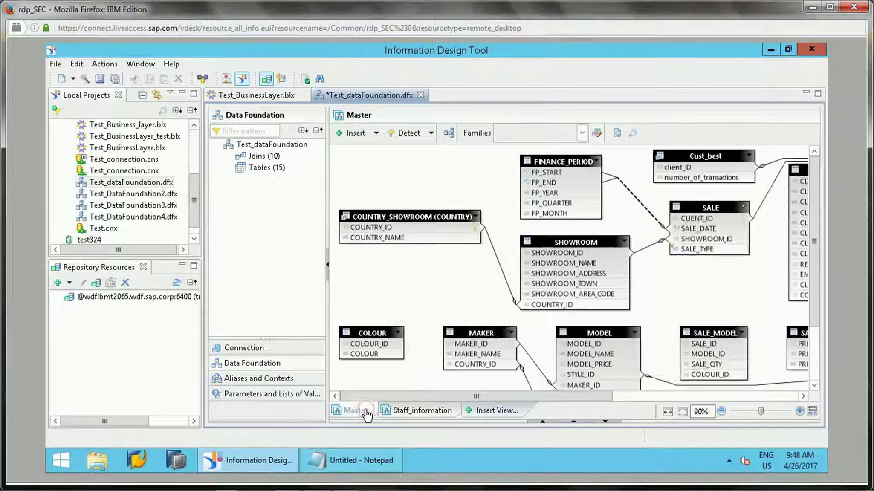
{"action": "left_click", "coordinate": [398, 412]}
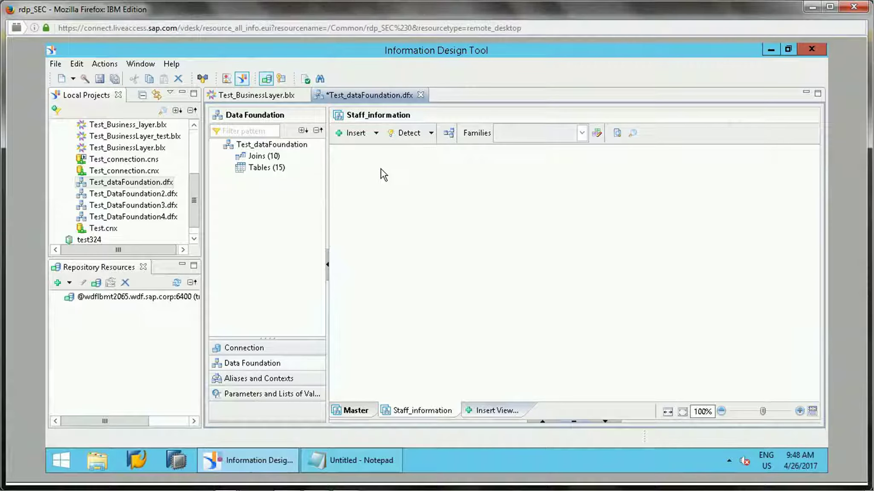
{"action": "left_click", "coordinate": [378, 136]}
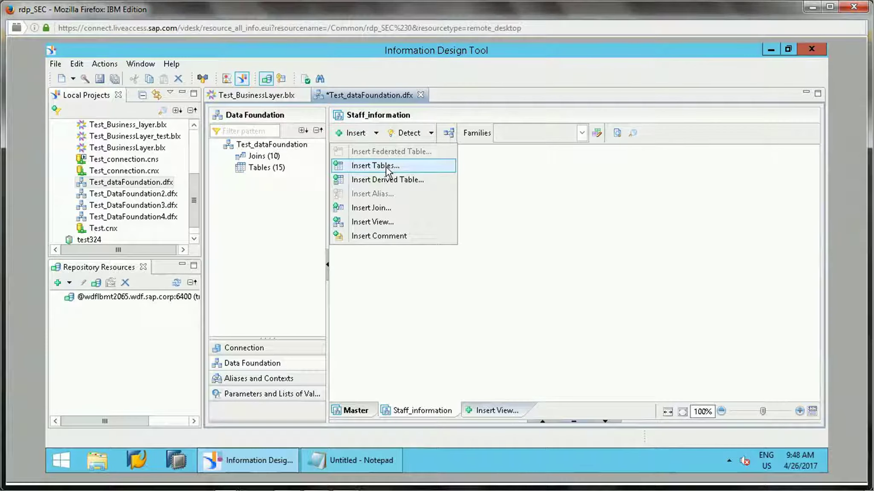
{"action": "left_click", "coordinate": [385, 167]}
{"action": "left_click", "coordinate": [288, 140]}
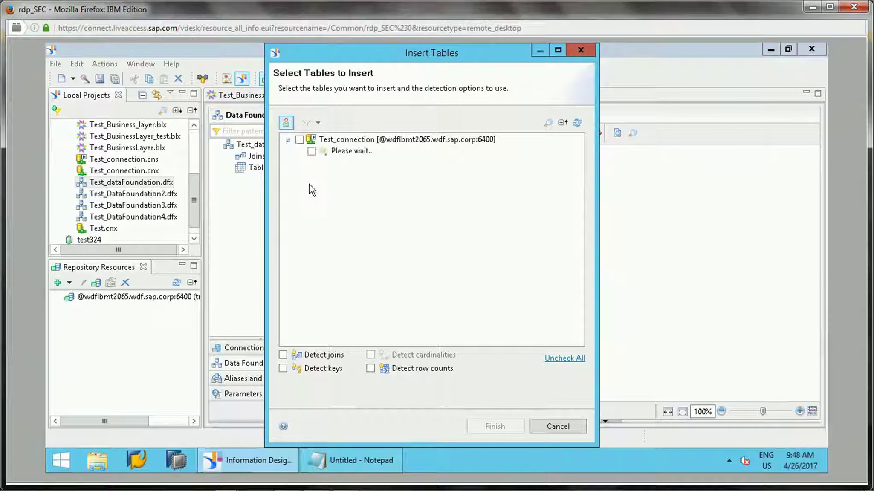
{"action": "left_click", "coordinate": [336, 232]}
{"action": "left_click", "coordinate": [336, 243]}
{"action": "scroll", "coordinate": [578, 188], "scroll_direction": "down", "scroll_amount": 2}
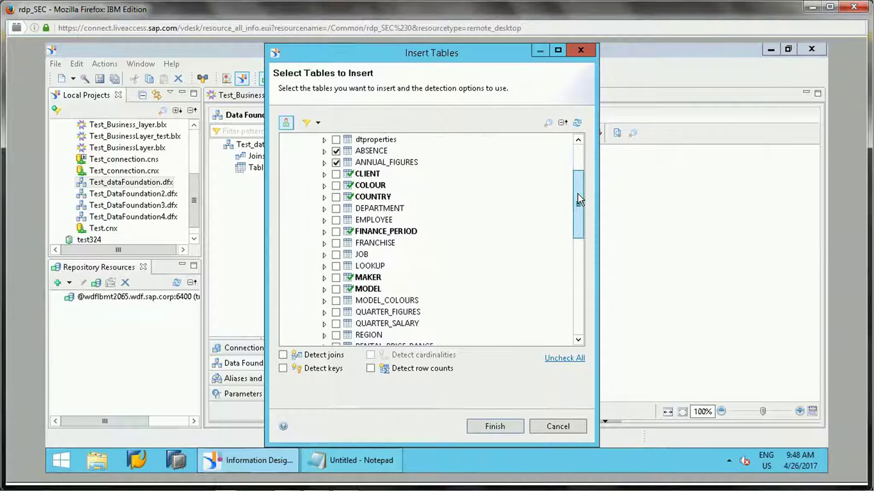
{"action": "left_click", "coordinate": [336, 220]}
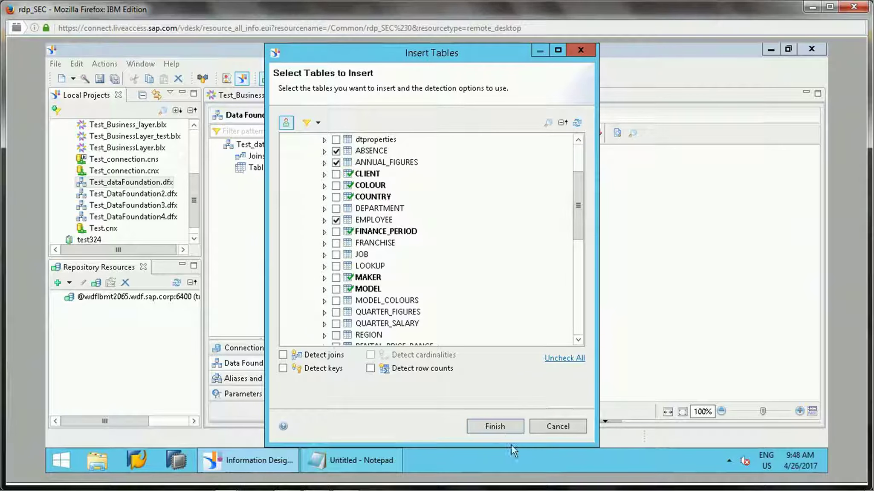
{"action": "left_click", "coordinate": [502, 424]}
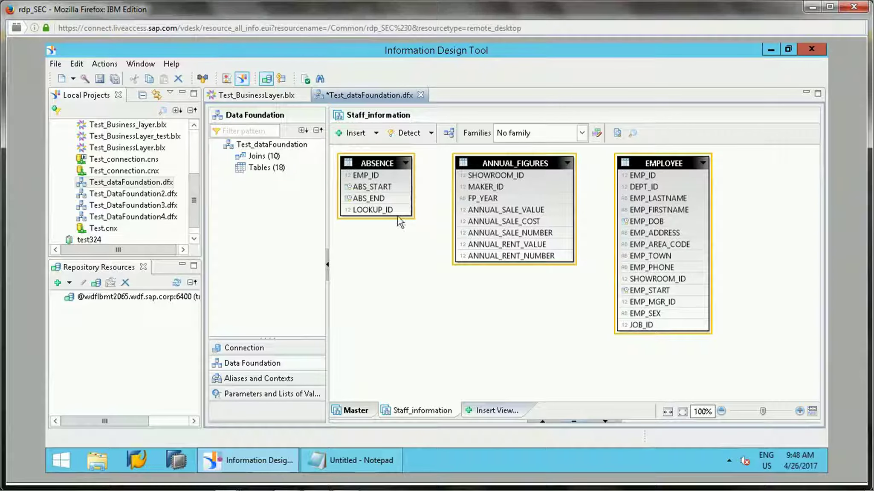
Join ABSENCE.EMP_ID to EMPLOYEE.EMP_ID with detected cardinality, moving ANNUAL_FIGURES below the join
{"action": "left_click_drag", "start_coordinate": [392, 177], "coordinate": [631, 176]}
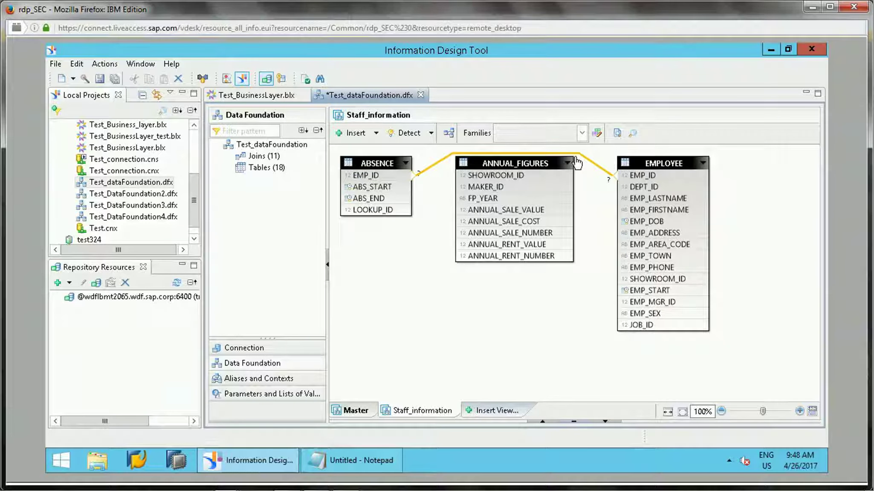
{"action": "left_click_drag", "start_coordinate": [554, 165], "coordinate": [520, 254]}
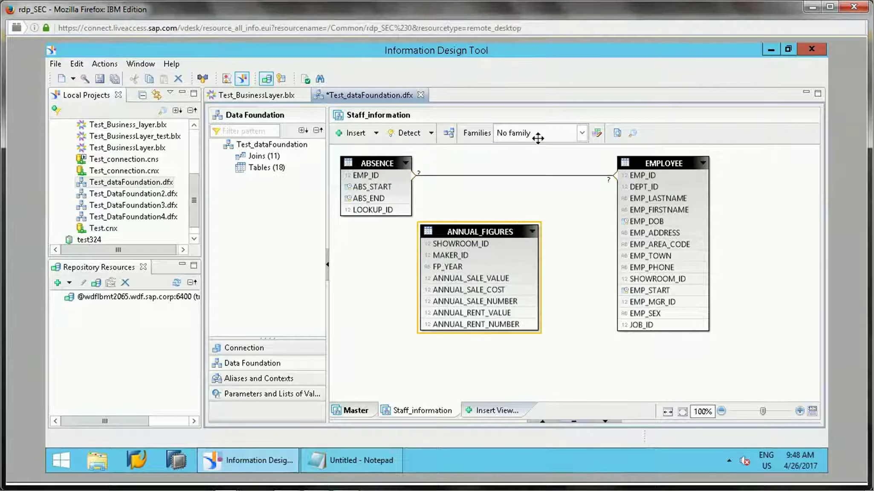
{"action": "double_click", "coordinate": [531, 175]}
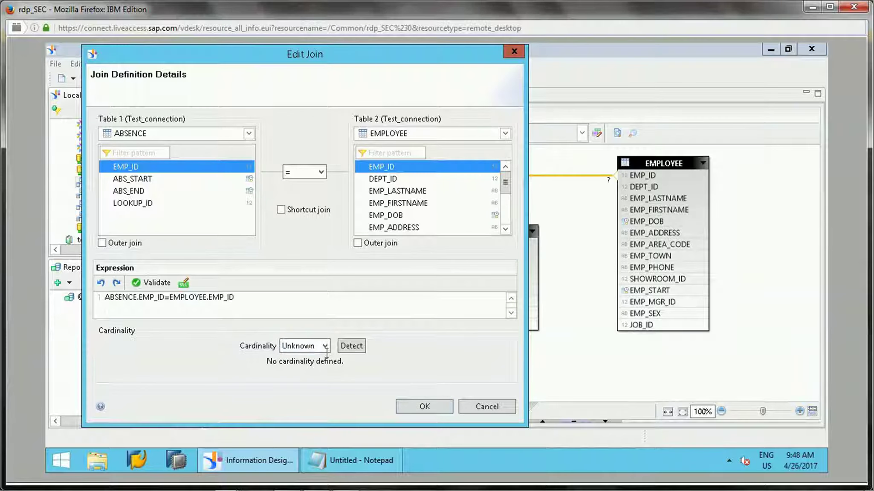
{"action": "left_click", "coordinate": [352, 348]}
{"action": "left_click", "coordinate": [423, 407]}
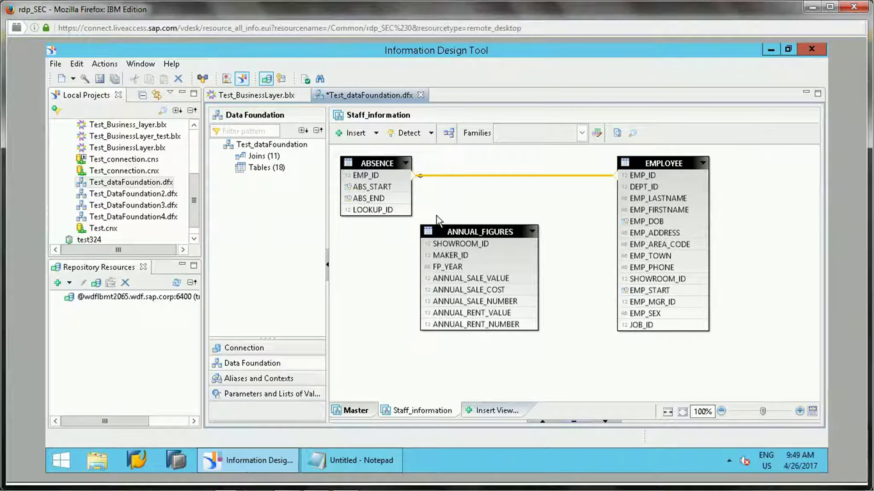
Save Test_dataFoundation.dfx after checking the Master and Staff_information views
{"action": "left_click", "coordinate": [355, 409]}
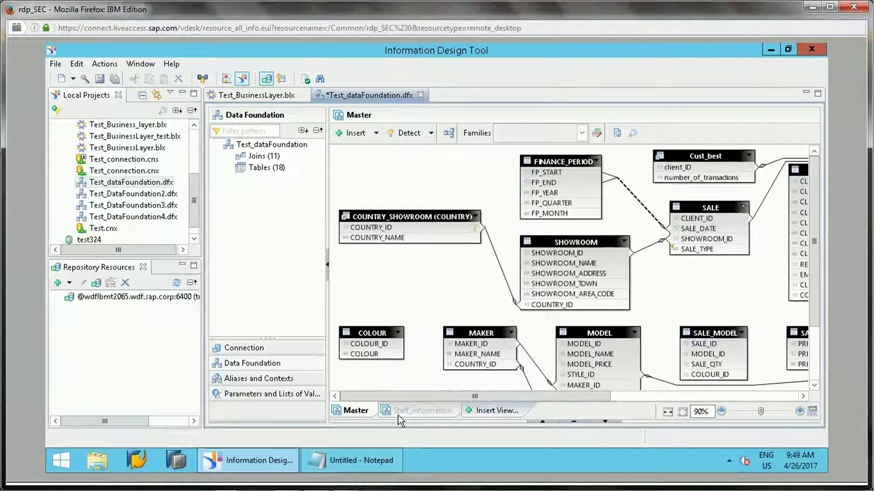
{"action": "left_click", "coordinate": [407, 412]}
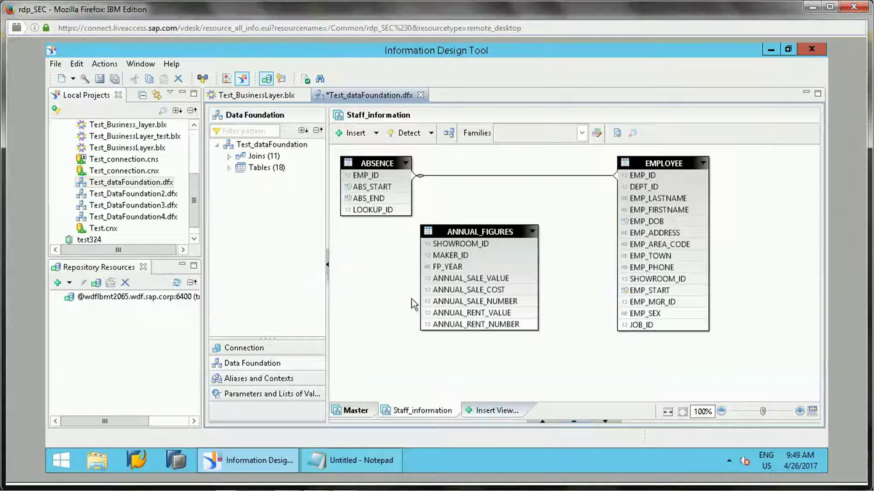
{"action": "left_click", "coordinate": [101, 78]}
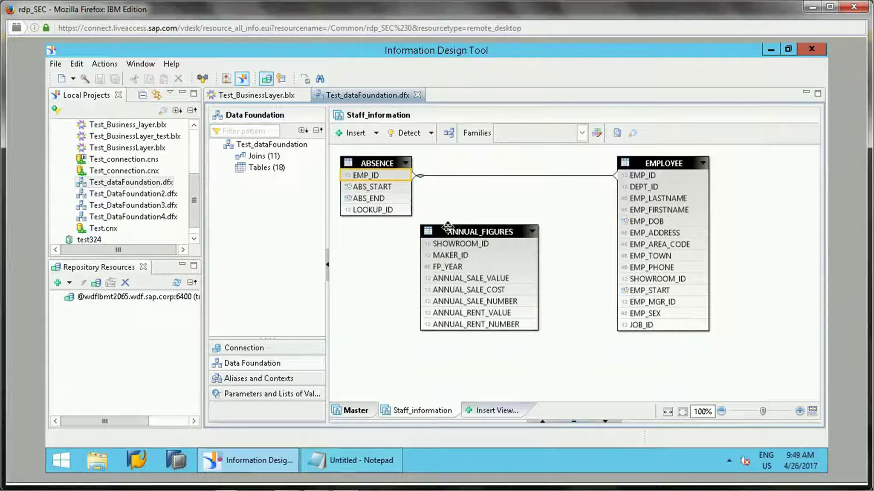
{"action": "left_click", "coordinate": [456, 266]}
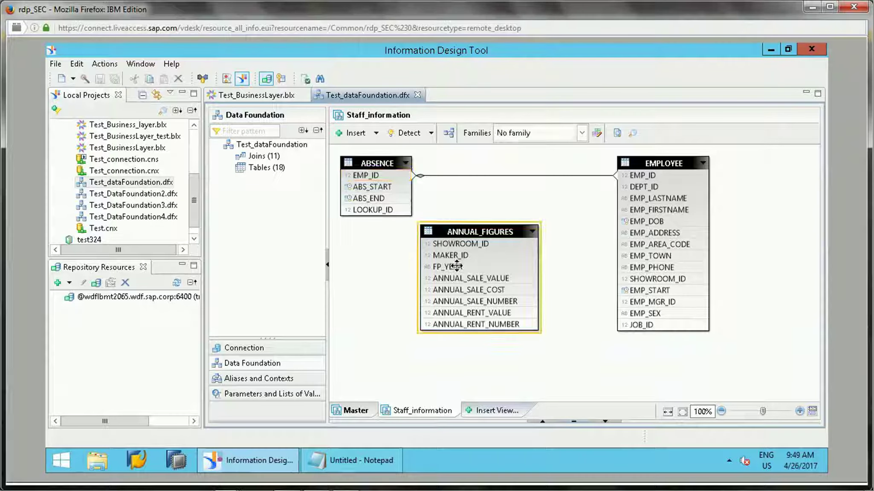
{"action": "left_click", "coordinate": [263, 99]}
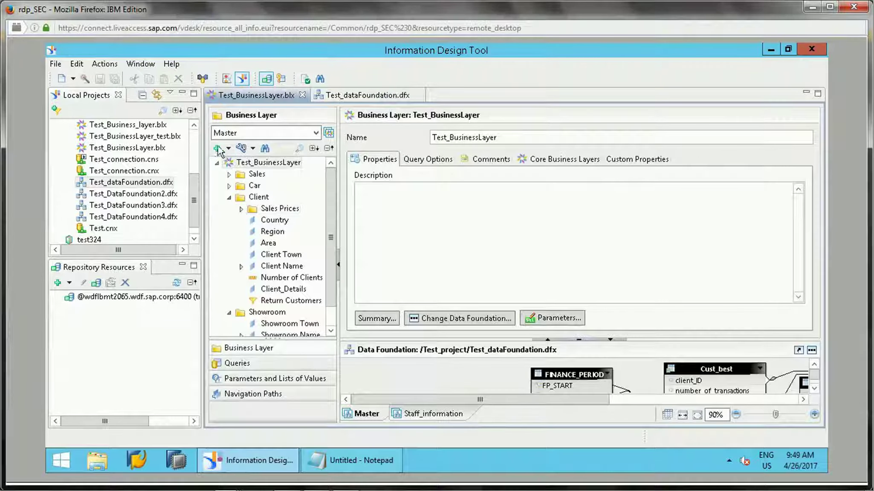
Create a new dimension in the Client folder and show its SQL definition
{"action": "right_click", "coordinate": [263, 202]}
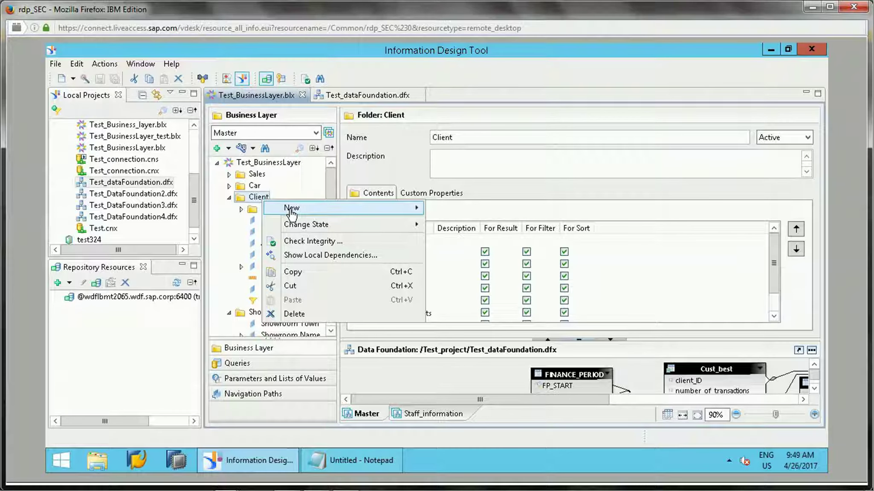
{"action": "mouse_move", "coordinate": [292, 208]}
{"action": "left_click", "coordinate": [462, 222]}
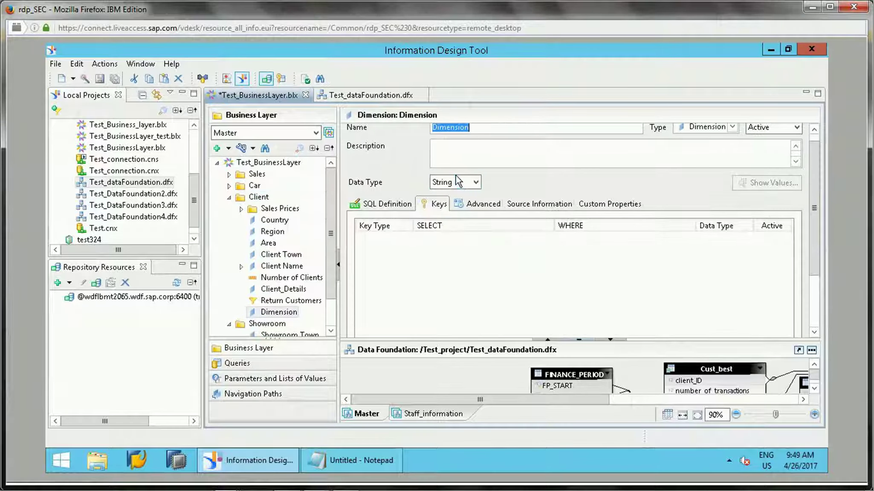
{"action": "left_click", "coordinate": [454, 277]}
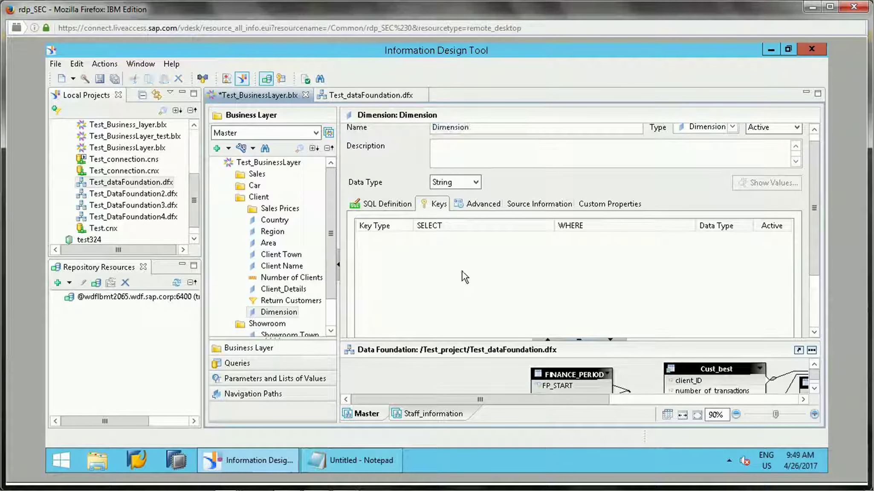
{"action": "left_click", "coordinate": [382, 204]}
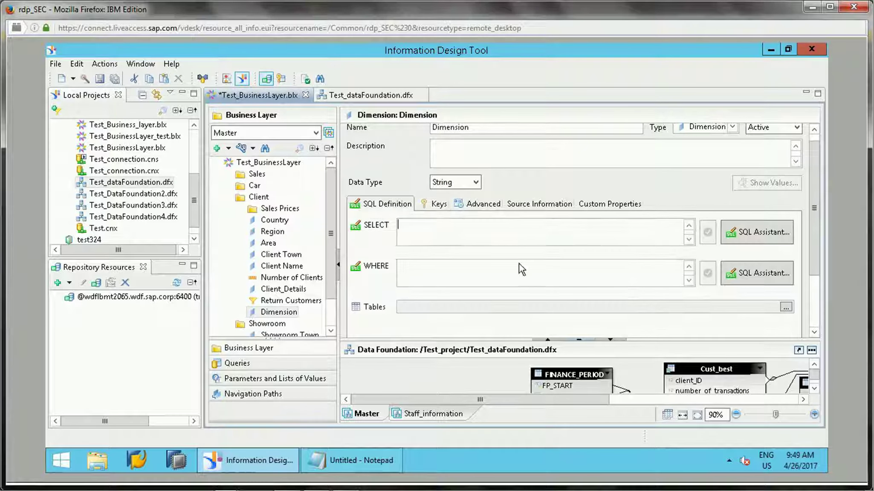
Set the dimension's SELECT expression to ABSENCE.EMP_ID and validate it
{"action": "left_click", "coordinate": [756, 231]}
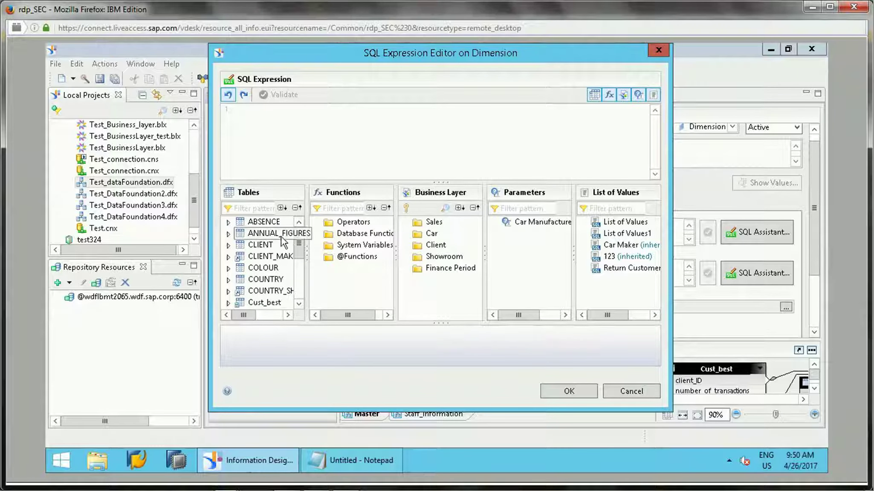
{"action": "scroll", "coordinate": [297, 240], "scroll_direction": "down", "scroll_amount": 2}
{"action": "scroll", "coordinate": [297, 240], "scroll_direction": "up", "scroll_amount": 2}
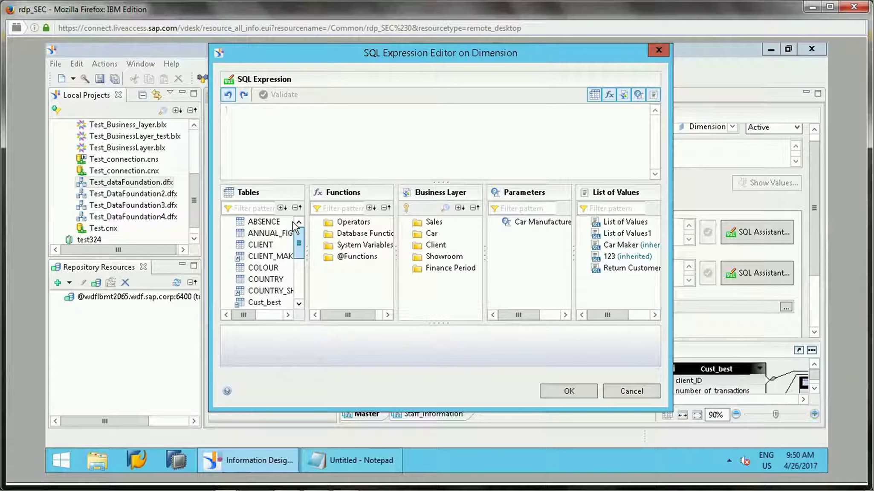
{"action": "double_click", "coordinate": [263, 221]}
{"action": "left_click_drag", "start_coordinate": [267, 234], "coordinate": [298, 142]}
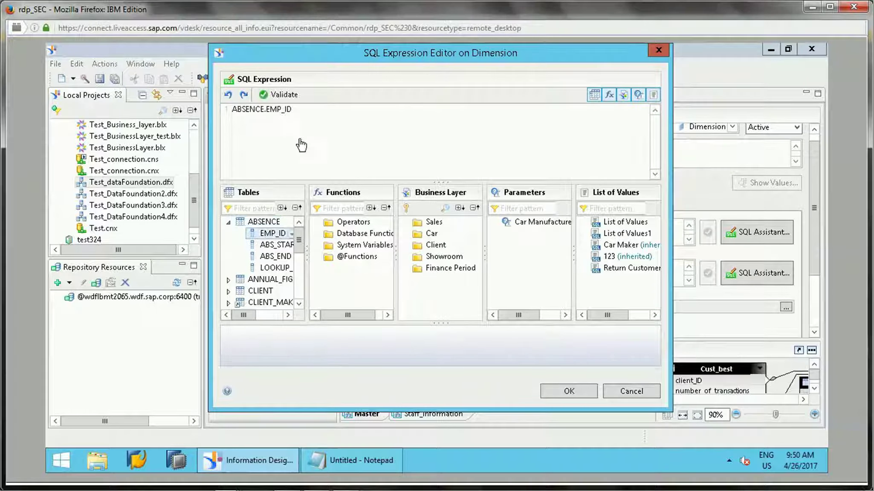
{"action": "left_click", "coordinate": [281, 94]}
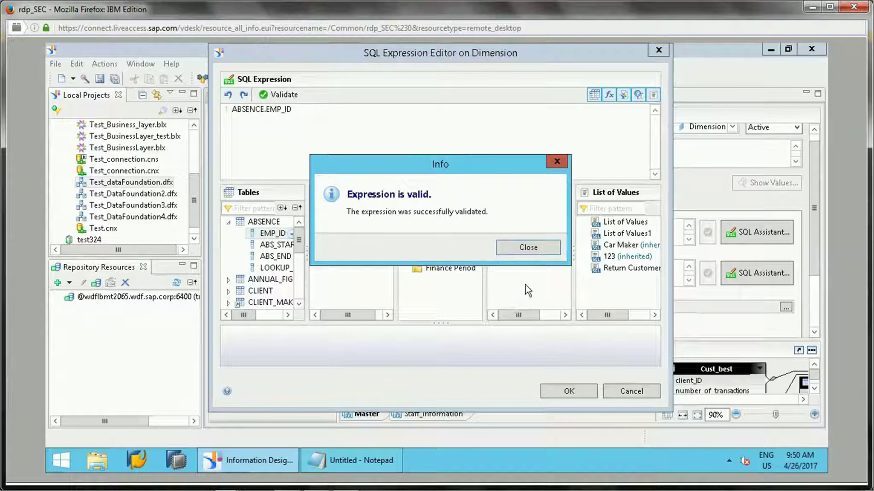
{"action": "left_click", "coordinate": [543, 249]}
Accept the ABSENCE.EMP_ID expression and save Test_BusinessLayer.blx
{"action": "left_click", "coordinate": [570, 391]}
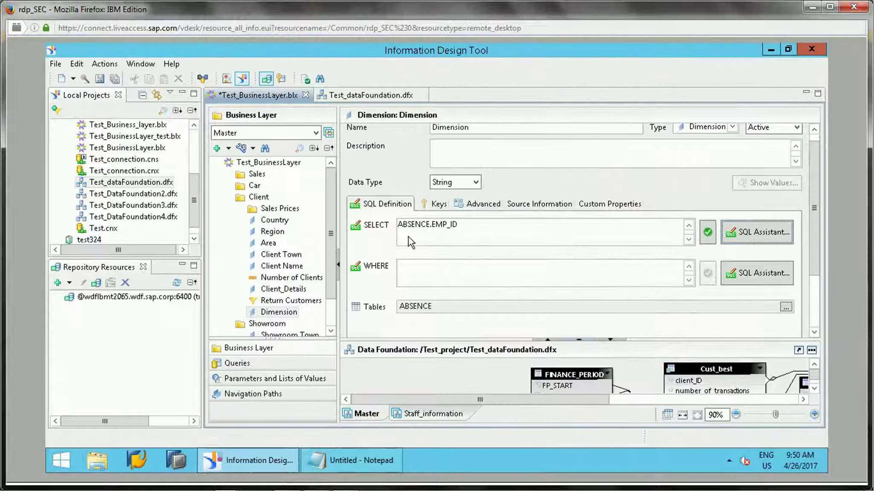
{"action": "left_click", "coordinate": [370, 96]}
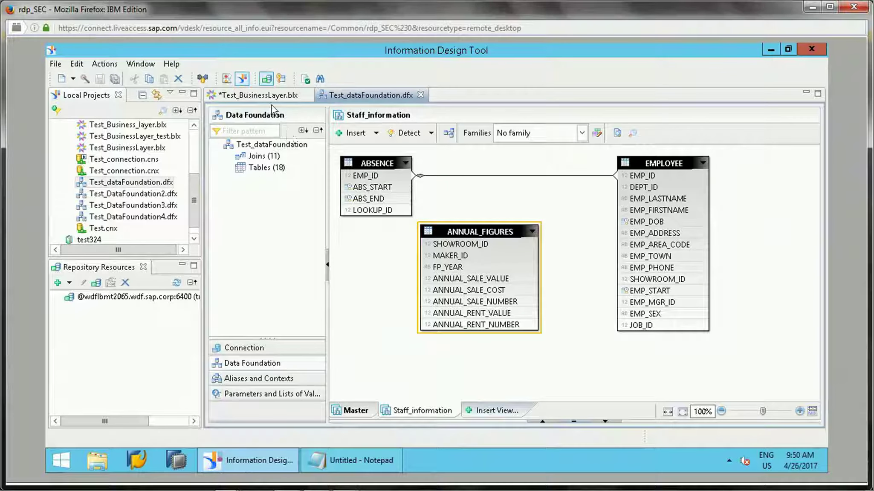
{"action": "left_click", "coordinate": [260, 95]}
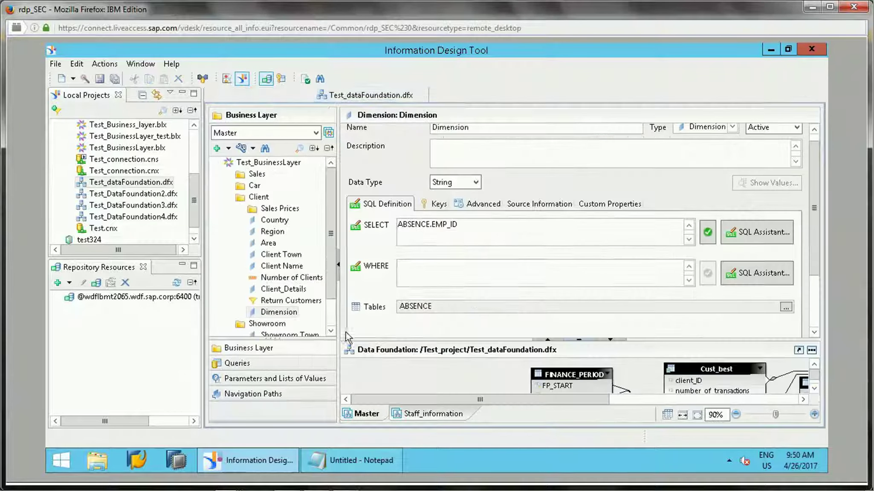
{"action": "left_click", "coordinate": [100, 79]}
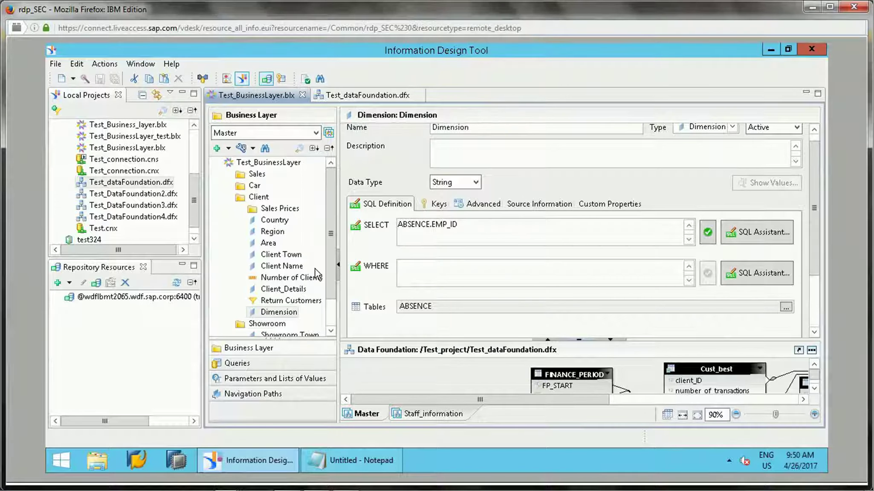
{"action": "left_click", "coordinate": [348, 96]}
{"action": "left_click", "coordinate": [270, 95]}
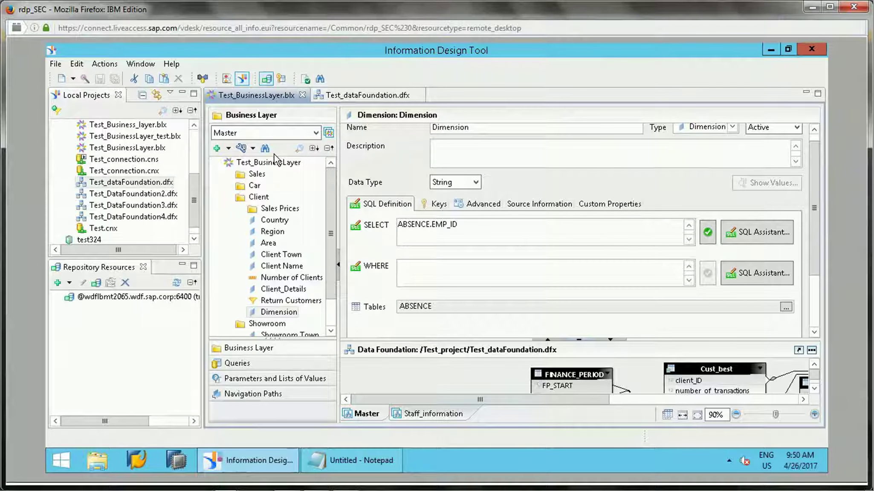
Add a new business layer view and rename it Staff_information
{"action": "left_click", "coordinate": [329, 132]}
{"action": "left_click", "coordinate": [620, 425]}
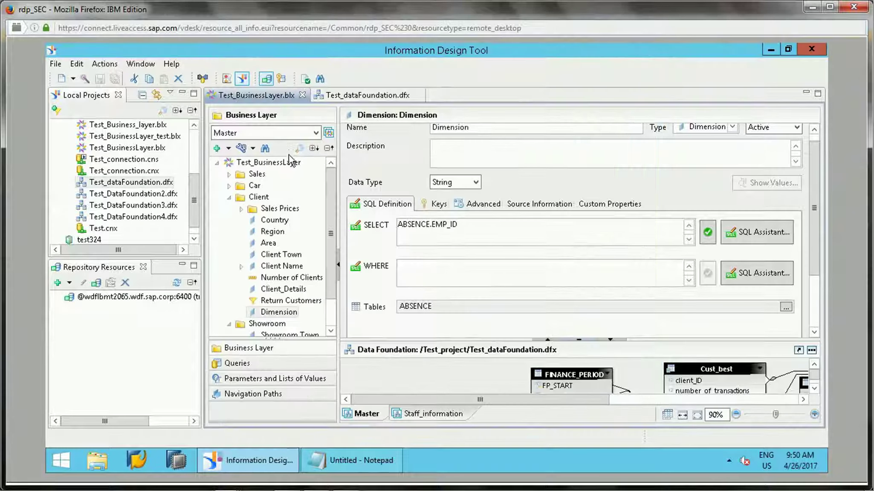
{"action": "left_click", "coordinate": [317, 133]}
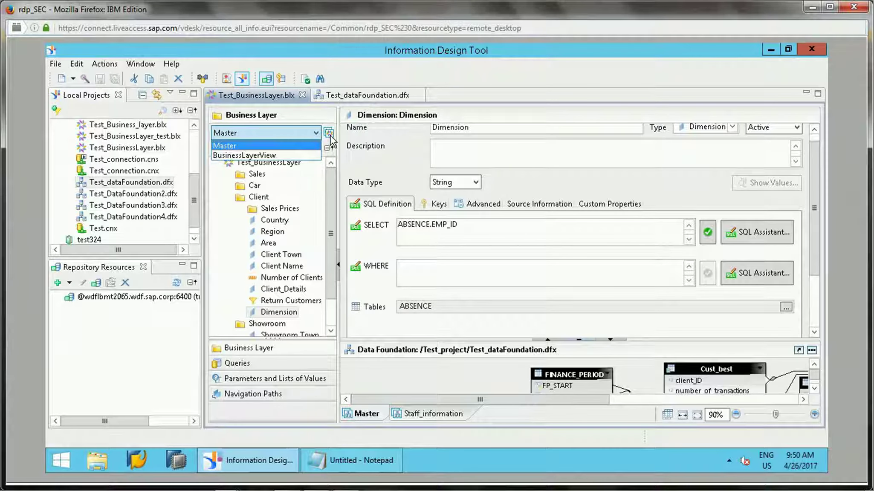
{"action": "left_click", "coordinate": [329, 135]}
{"action": "left_click", "coordinate": [330, 133]}
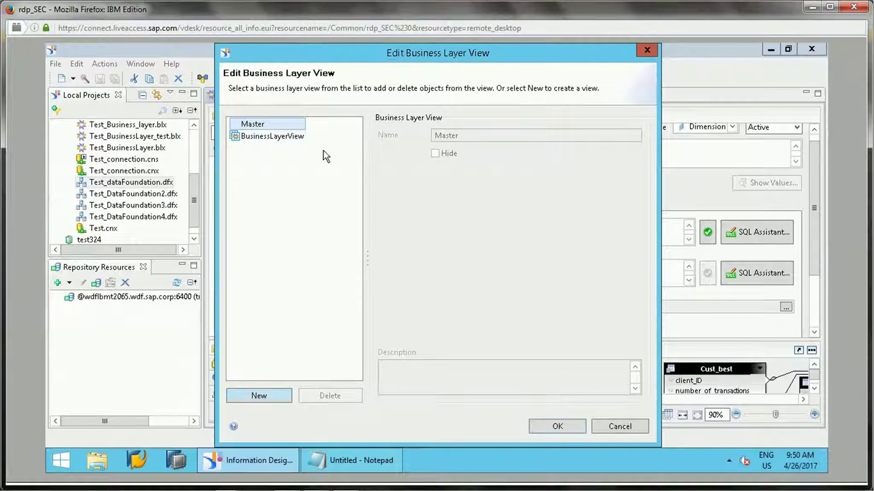
{"action": "left_click", "coordinate": [263, 397]}
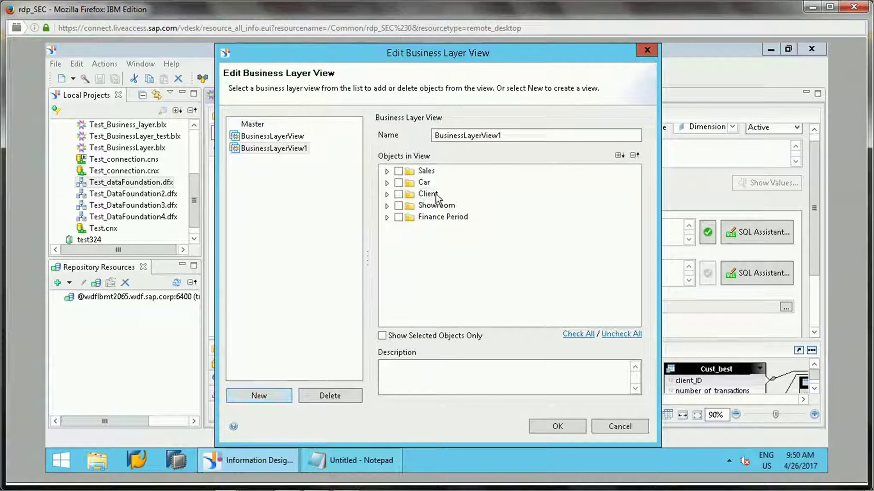
{"action": "left_click_drag", "start_coordinate": [513, 137], "coordinate": [385, 136]}
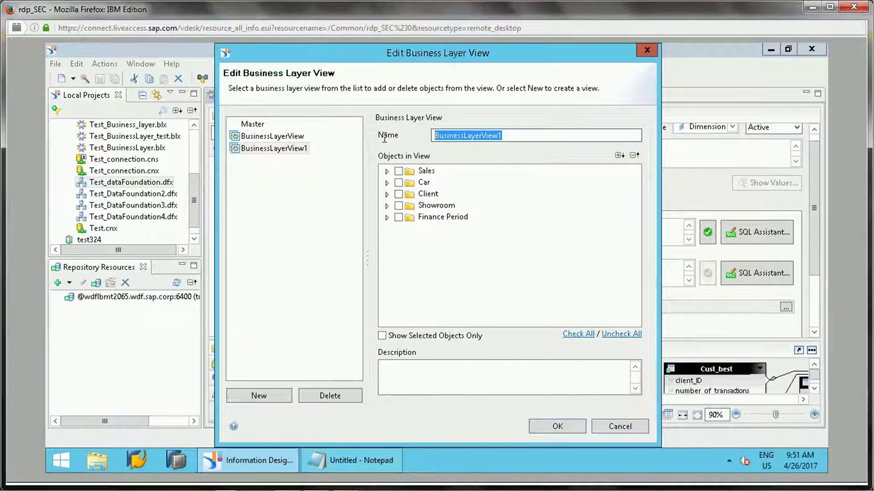
{"action": "type", "text": "Staff_information"}
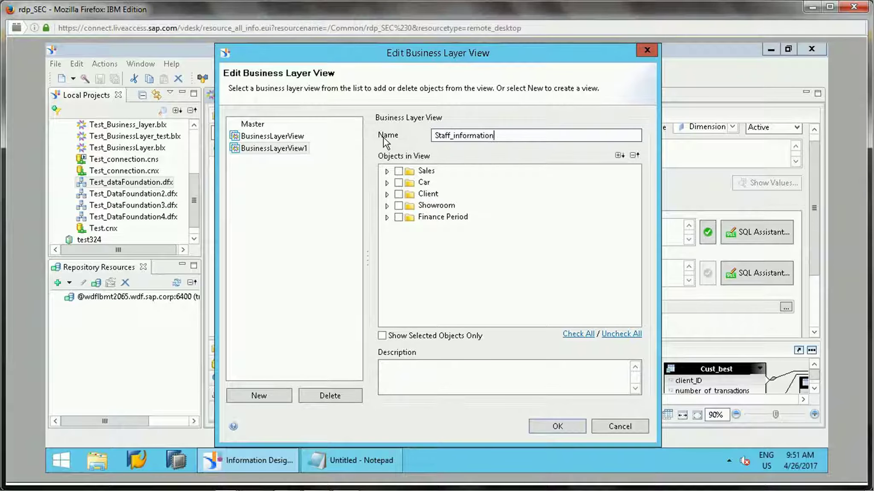
Include the Car and Finance Period folders in the view and confirm it
{"action": "left_click", "coordinate": [386, 194]}
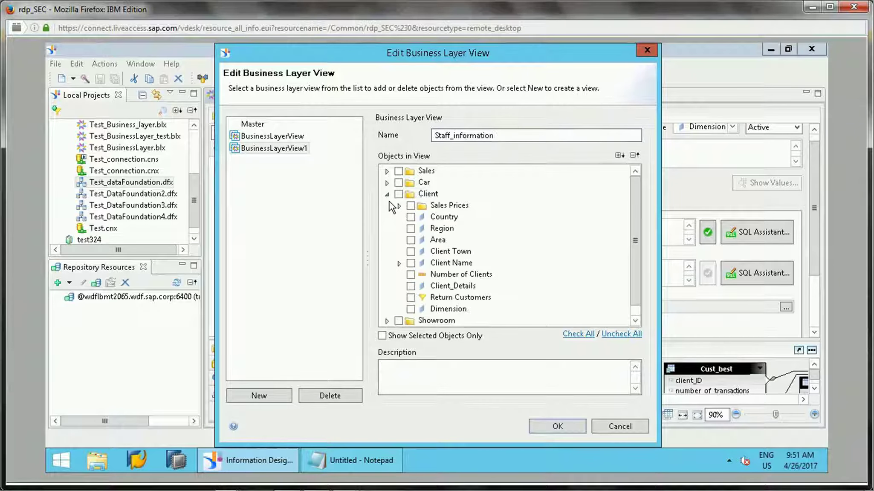
{"action": "left_click", "coordinate": [398, 182]}
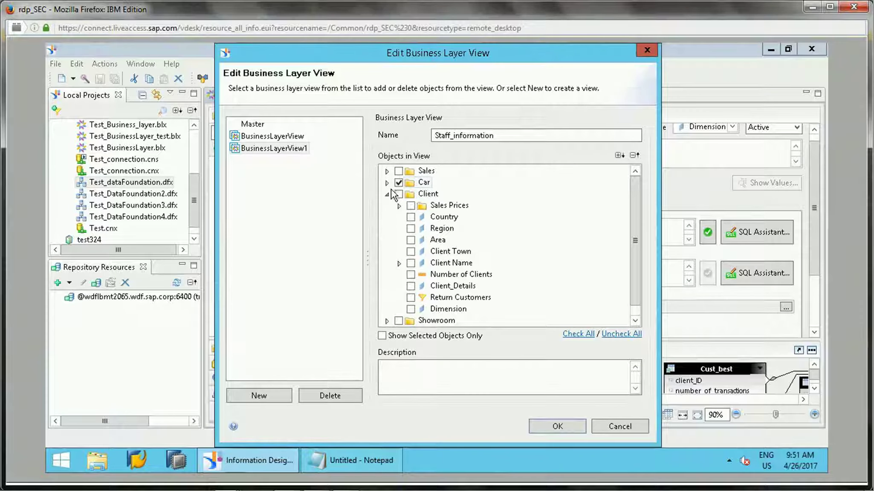
{"action": "left_click", "coordinate": [386, 194]}
{"action": "left_click", "coordinate": [387, 217]}
{"action": "left_click", "coordinate": [398, 217]}
{"action": "left_click", "coordinate": [555, 427]}
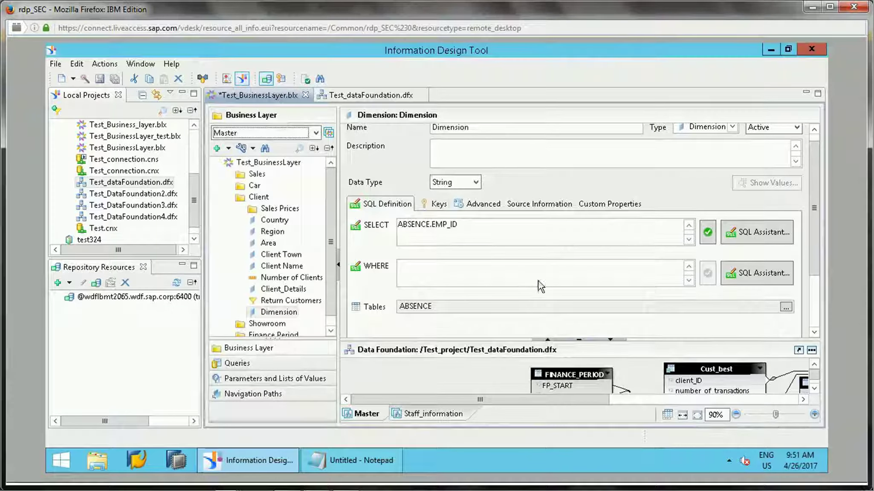
Compare Staff_information's Car folder with the full folder list in the Master view
{"action": "left_click", "coordinate": [315, 132]}
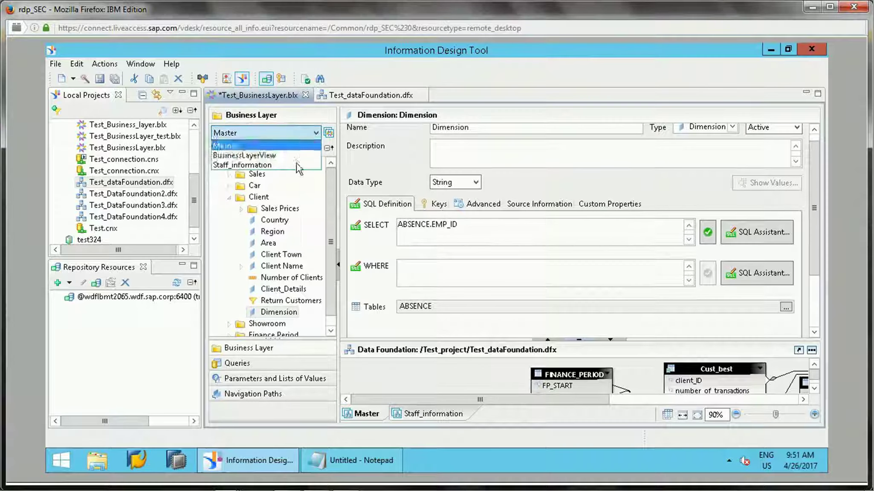
{"action": "left_click", "coordinate": [282, 164]}
{"action": "left_click", "coordinate": [216, 162]}
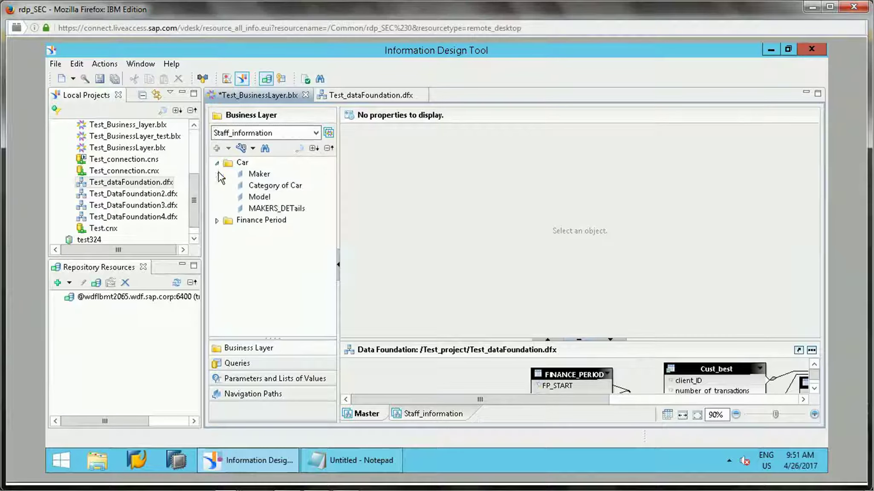
{"action": "left_click", "coordinate": [317, 133]}
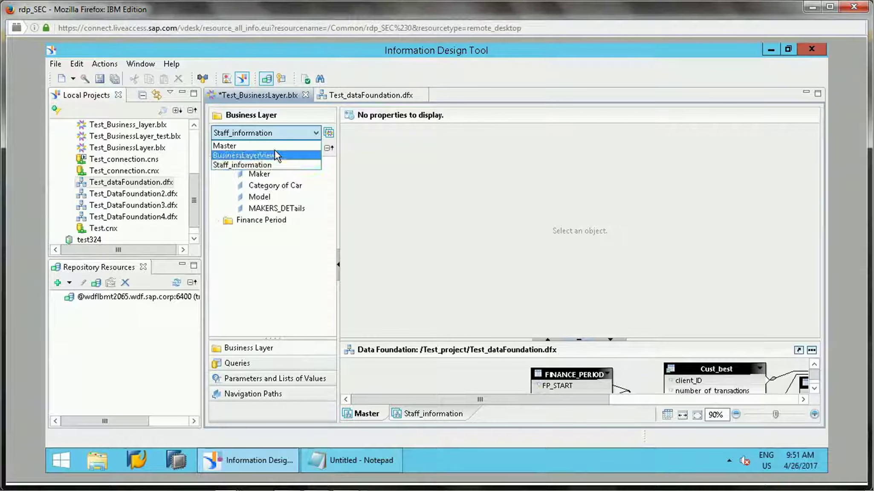
{"action": "left_click", "coordinate": [274, 144]}
{"action": "left_click", "coordinate": [314, 132]}
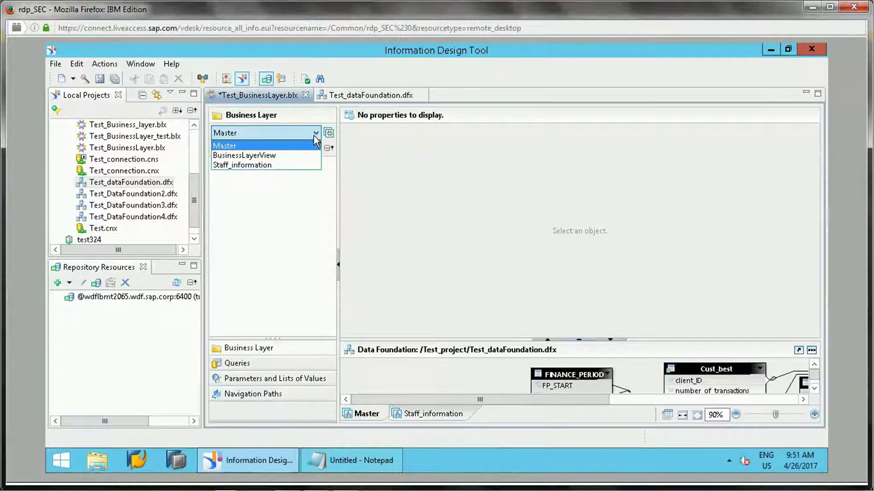
{"action": "left_click", "coordinate": [258, 184]}
{"action": "left_click", "coordinate": [260, 164]}
{"action": "left_click", "coordinate": [216, 163]}
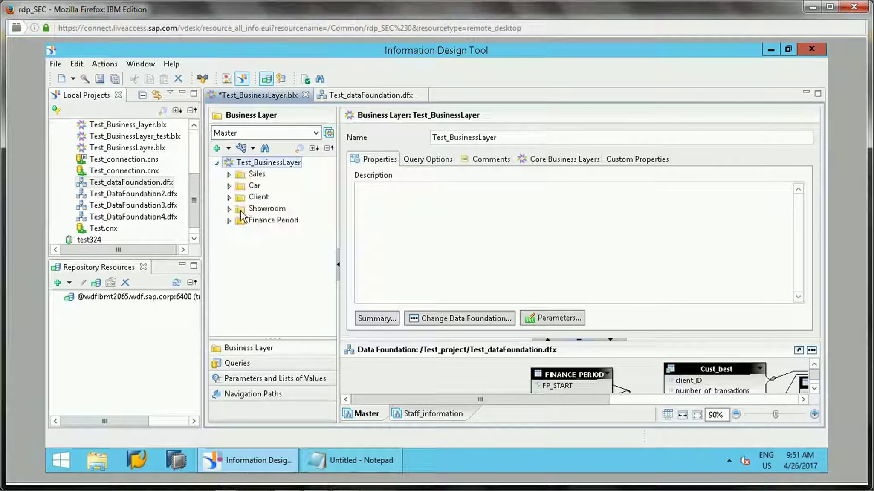
Inspect the Sales folder in BusinessLayerView, then return to Staff_information
{"action": "left_click", "coordinate": [316, 133]}
{"action": "left_click", "coordinate": [281, 156]}
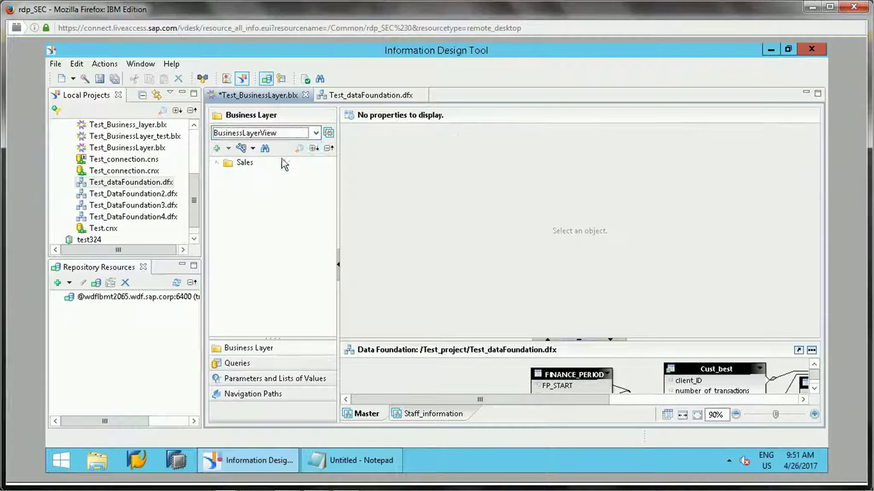
{"action": "left_click", "coordinate": [217, 163]}
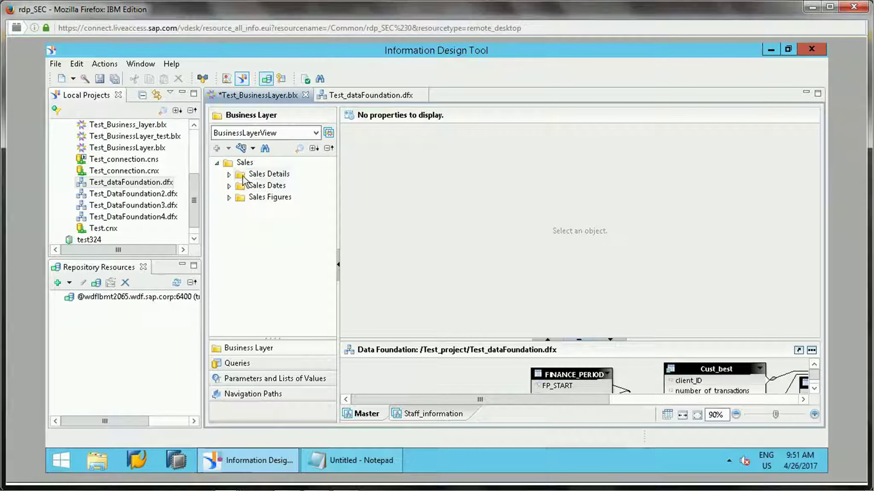
{"action": "left_click", "coordinate": [316, 133]}
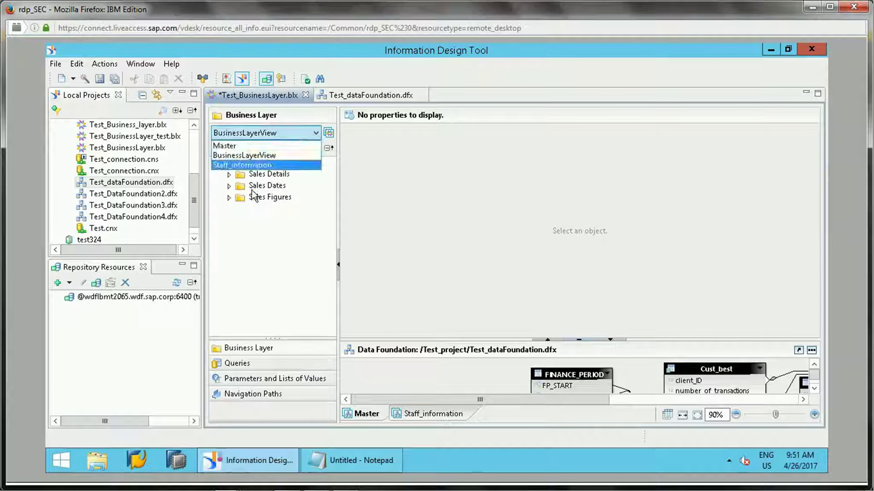
{"action": "left_click", "coordinate": [247, 164]}
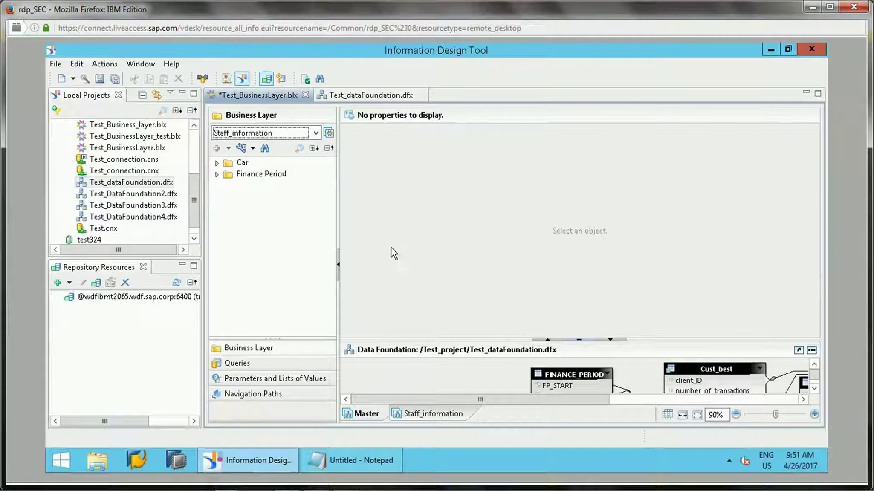
Review the Finance Period dimensions Financial Year, Quarter and Month, ending on Financial Year
{"action": "left_click", "coordinate": [216, 174]}
{"action": "left_click", "coordinate": [266, 186]}
{"action": "left_click", "coordinate": [273, 199]}
{"action": "key", "text": "Down"}
{"action": "key", "text": "Up"}
{"action": "left_click", "coordinate": [281, 186]}
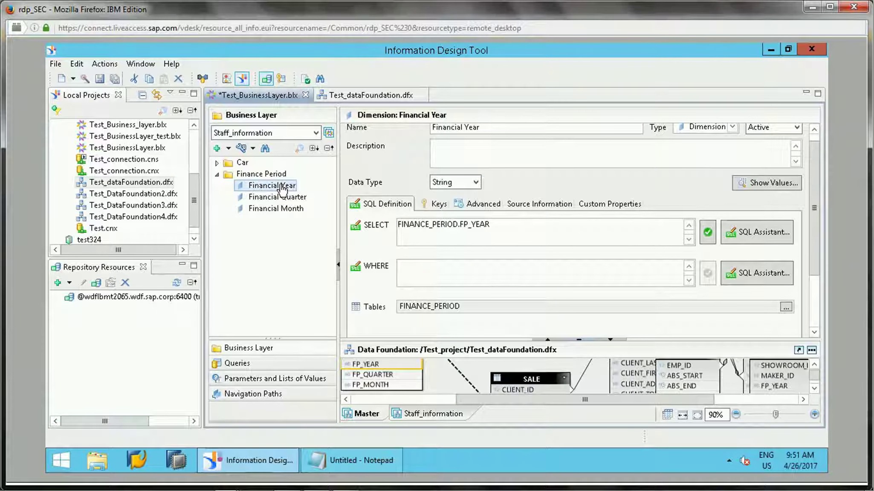